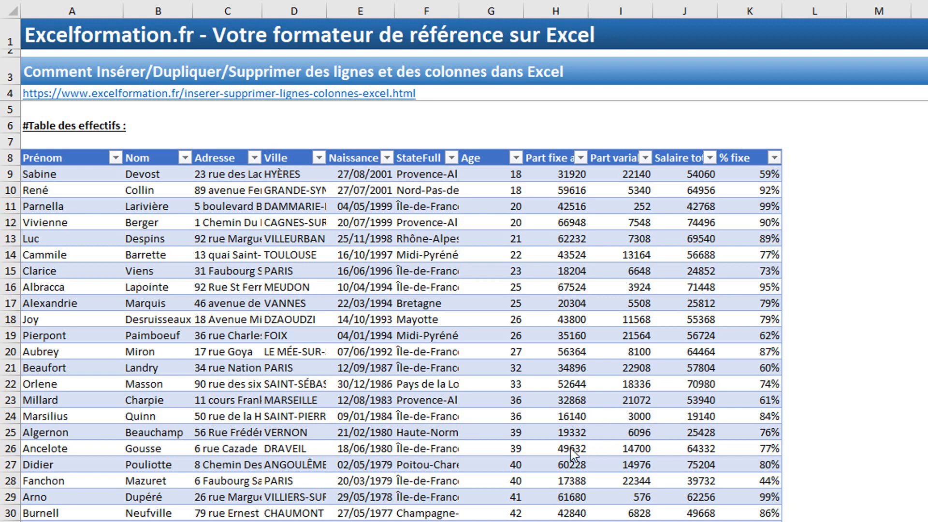
Insert one empty row in the sheet above row 16 of the table.
{"action": "left_click", "coordinate": [4, 286]}
{"action": "left_click", "coordinate": [4, 286]}
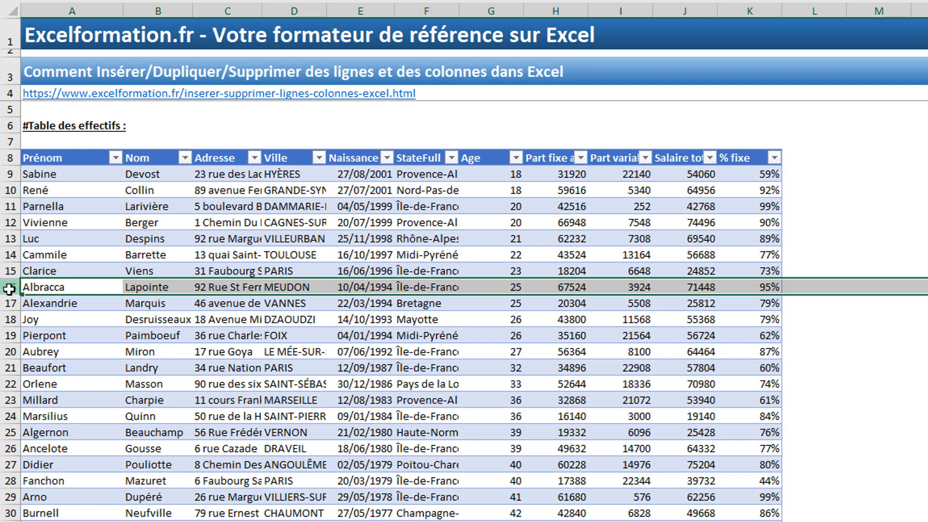
{"action": "left_click", "coordinate": [168, 291]}
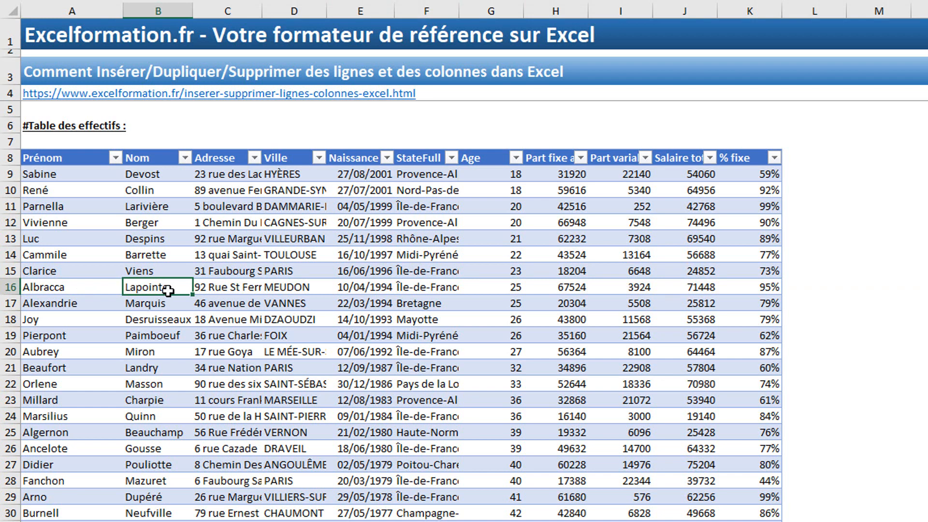
{"action": "key", "text": "shift+space"}
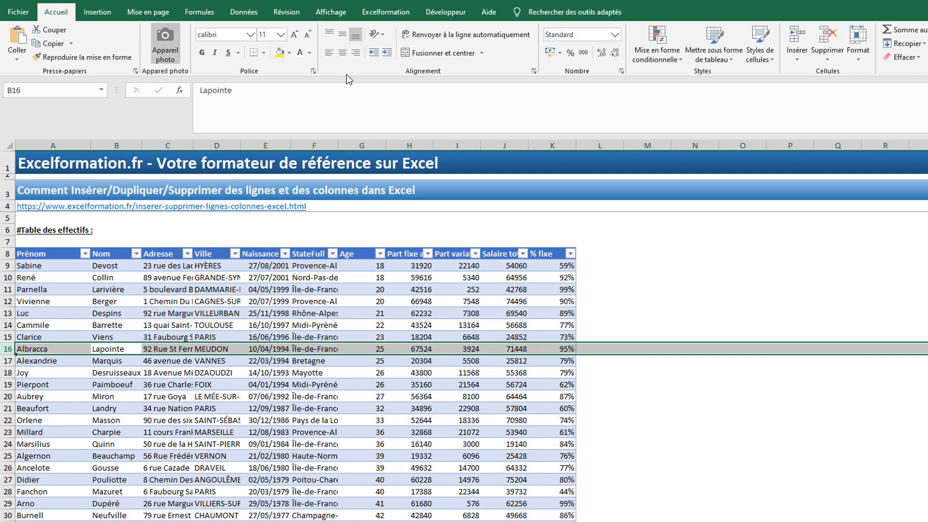
{"action": "left_click", "coordinate": [799, 60]}
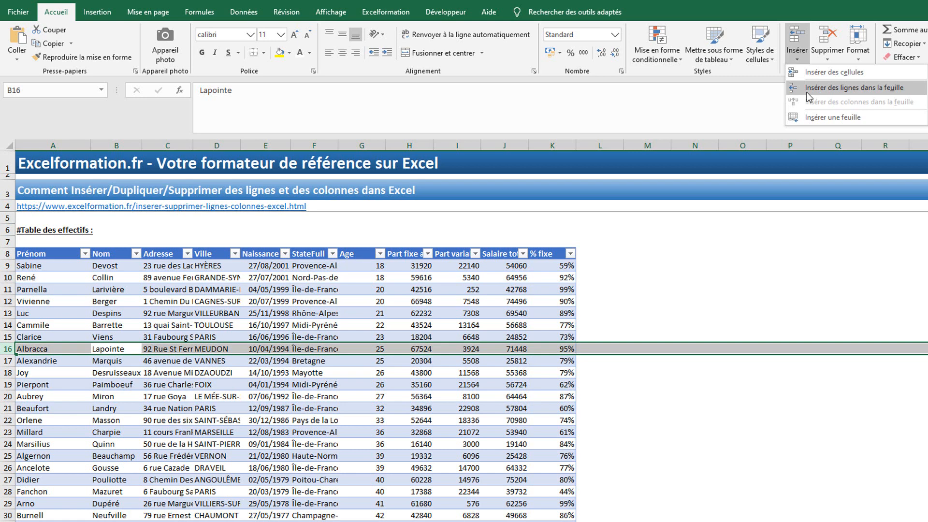
{"action": "left_click", "coordinate": [853, 88]}
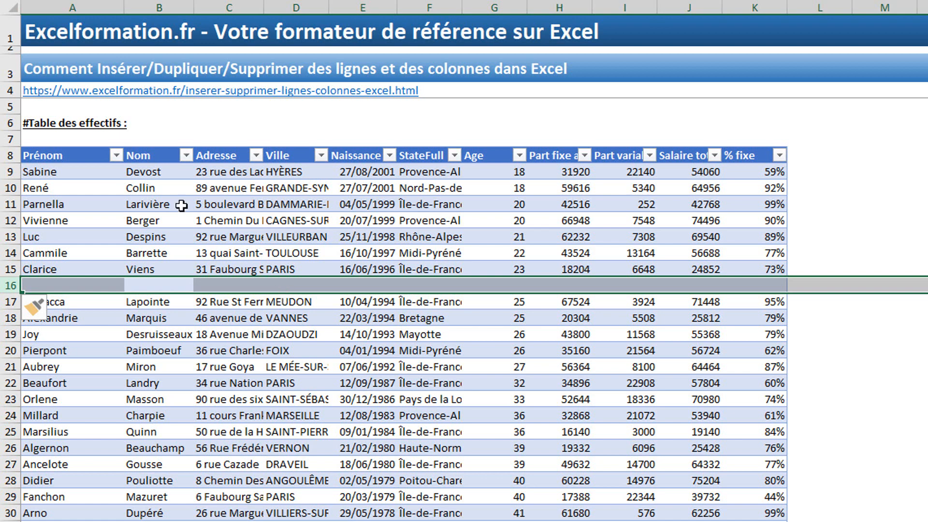
{"action": "left_click", "coordinate": [75, 288]}
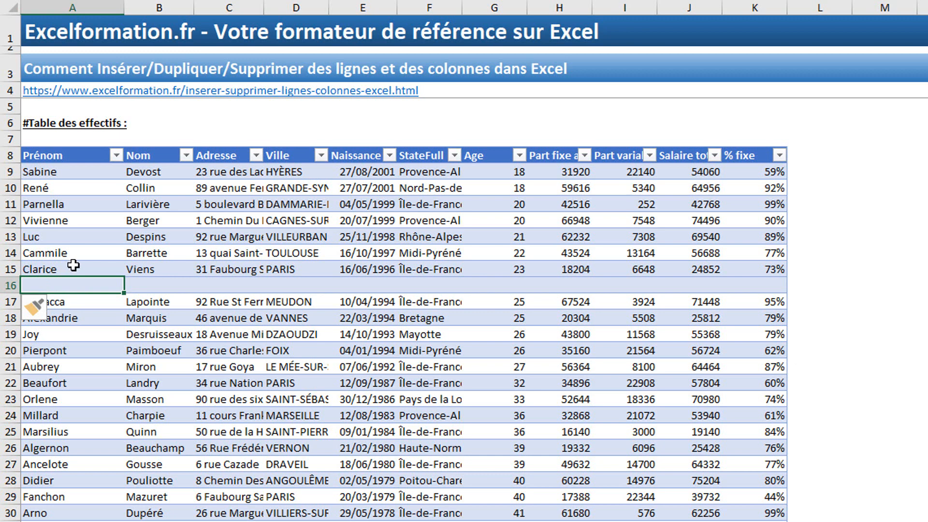
Insert two more empty rows above the data in row 17.
{"action": "left_click", "coordinate": [4, 302]}
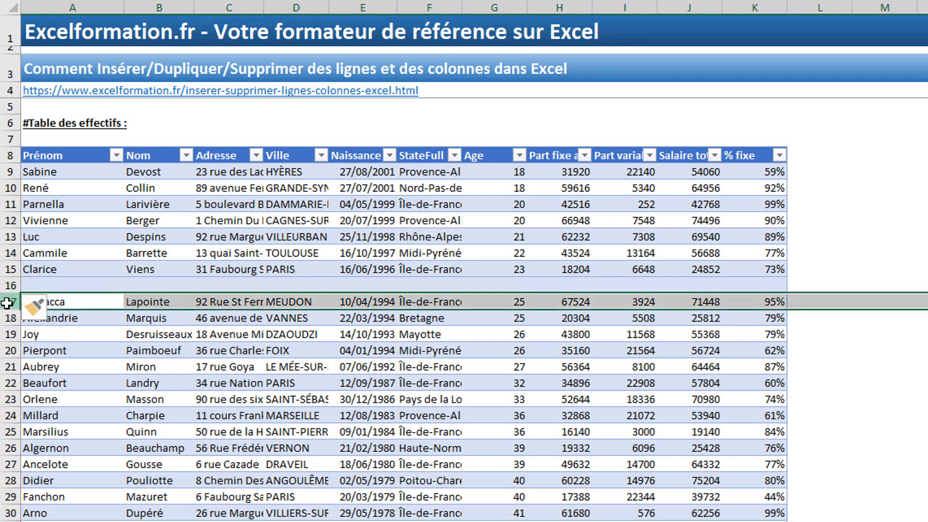
{"action": "right_click", "coordinate": [6, 303]}
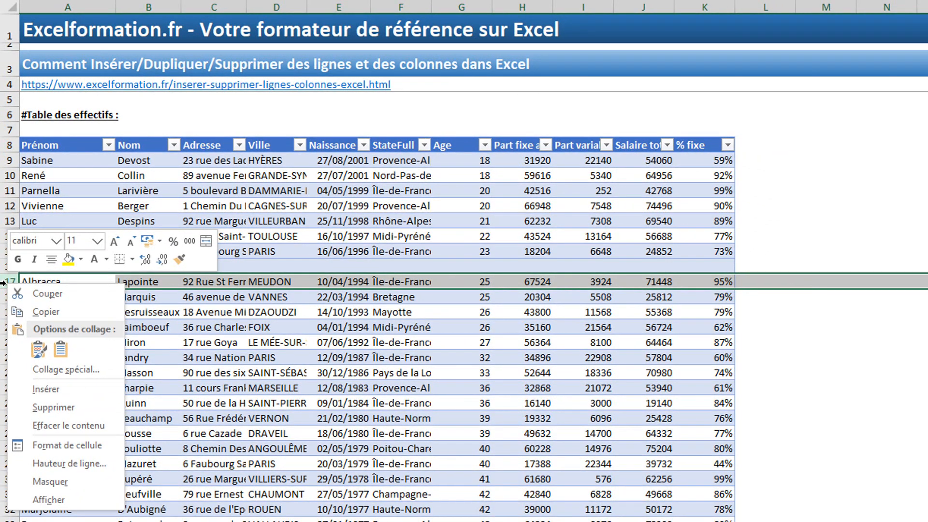
{"action": "left_click", "coordinate": [65, 390]}
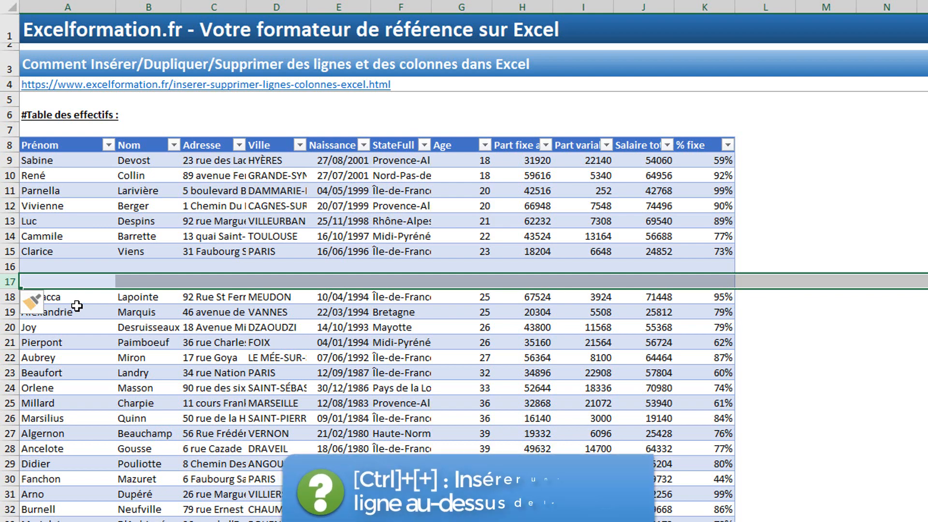
{"action": "key", "text": "ctrl+plus"}
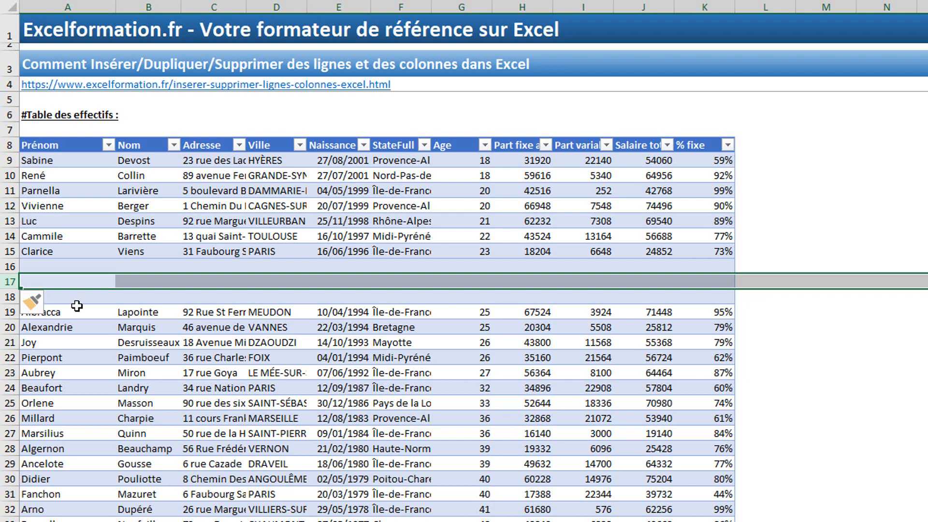
Insert four empty rows at once above row 22.
{"action": "left_click", "coordinate": [3, 359]}
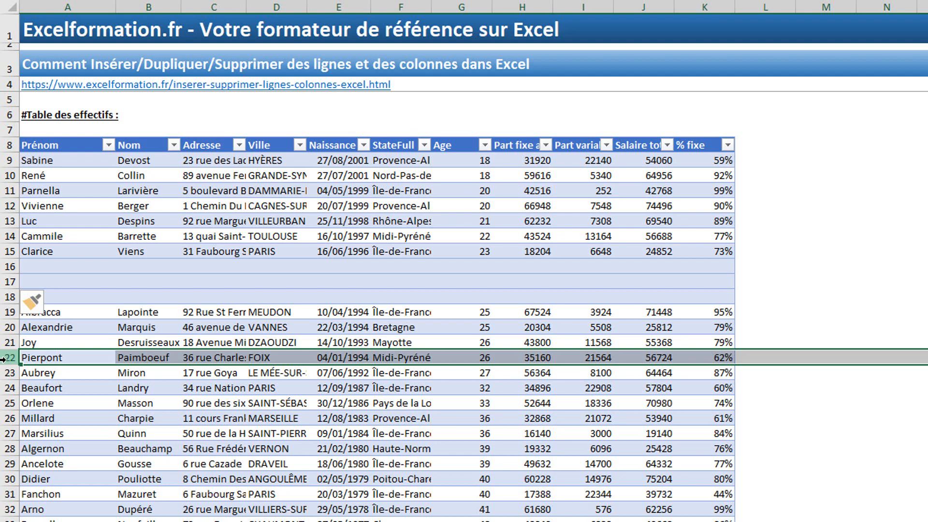
{"action": "left_click_drag", "start_coordinate": [3, 358], "coordinate": [2, 407]}
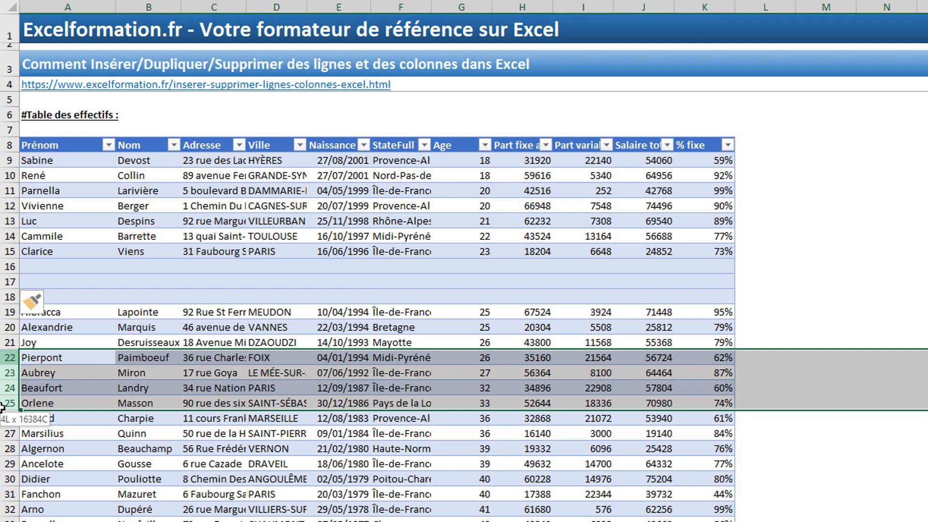
{"action": "left_click_drag", "start_coordinate": [3, 407], "coordinate": [2, 408]}
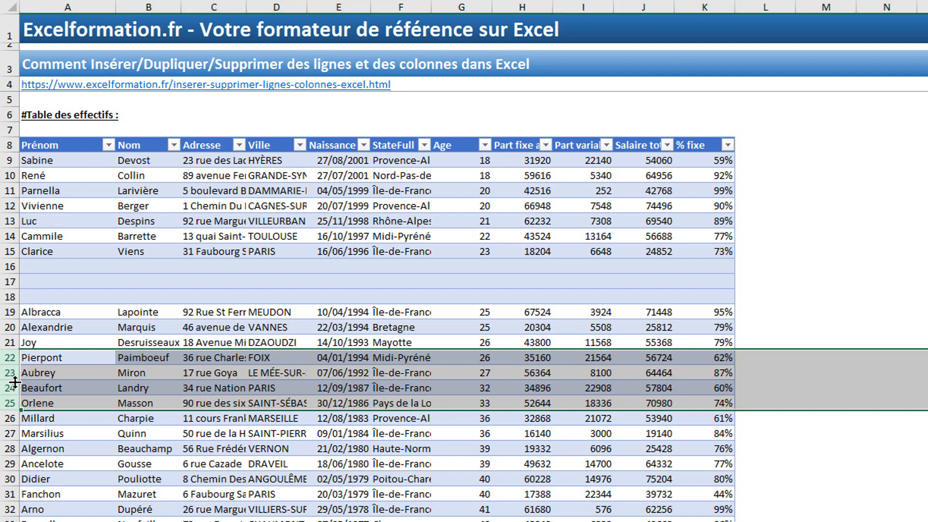
{"action": "key", "text": "ctrl+plus"}
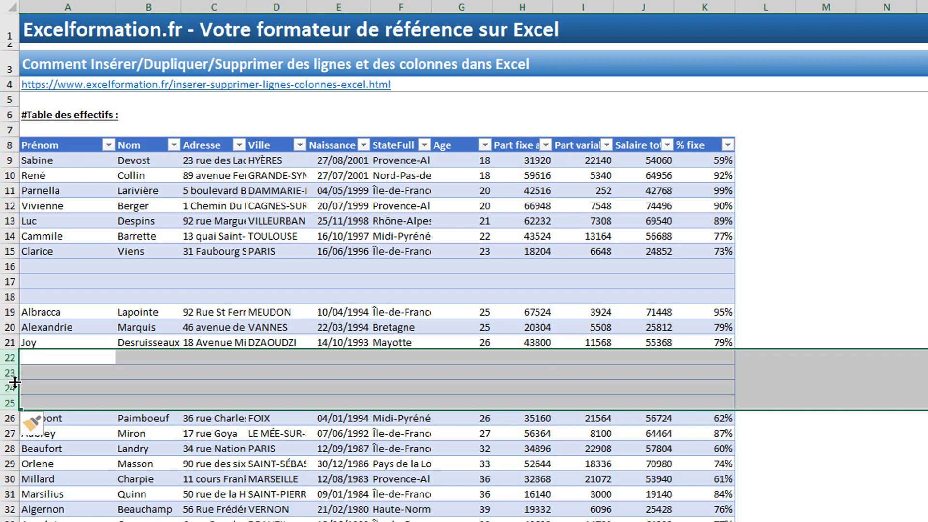
Insert a copy of row 29 above row 11 and remove the inserted duplicate.
{"action": "left_click", "coordinate": [8, 464]}
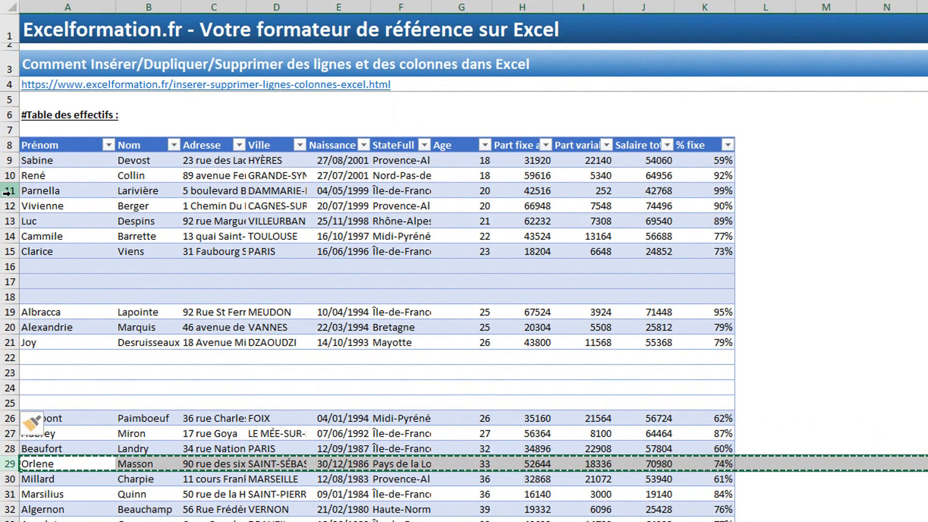
{"action": "left_click", "coordinate": [9, 192]}
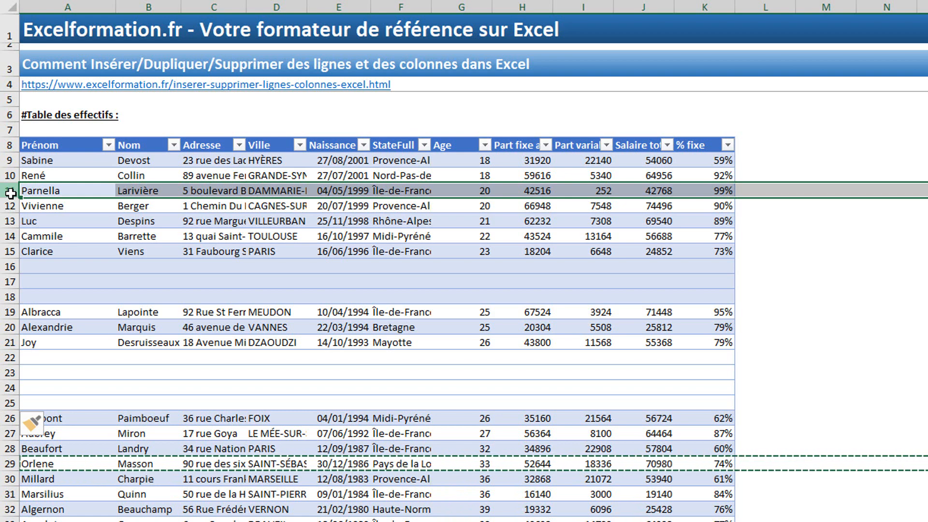
{"action": "key", "text": "ctrl+plus"}
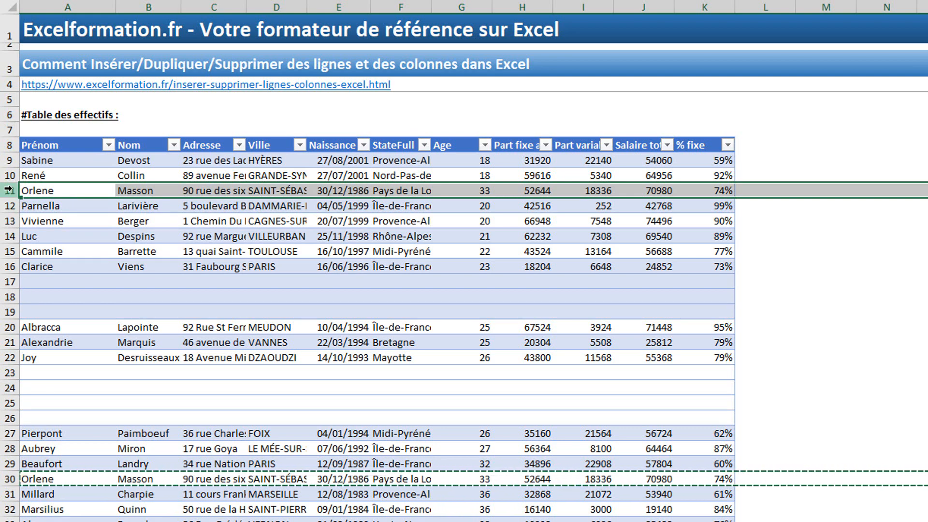
{"action": "key", "text": "ctrl+minus"}
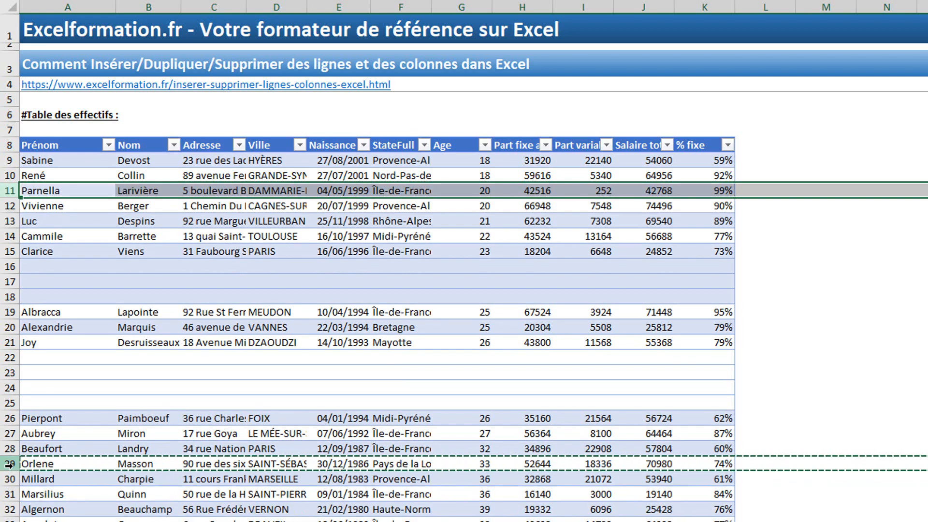
Cancel the pending copy and insert a duplicate of row 29 between rows 11 and 12.
{"action": "left_click", "coordinate": [11, 464]}
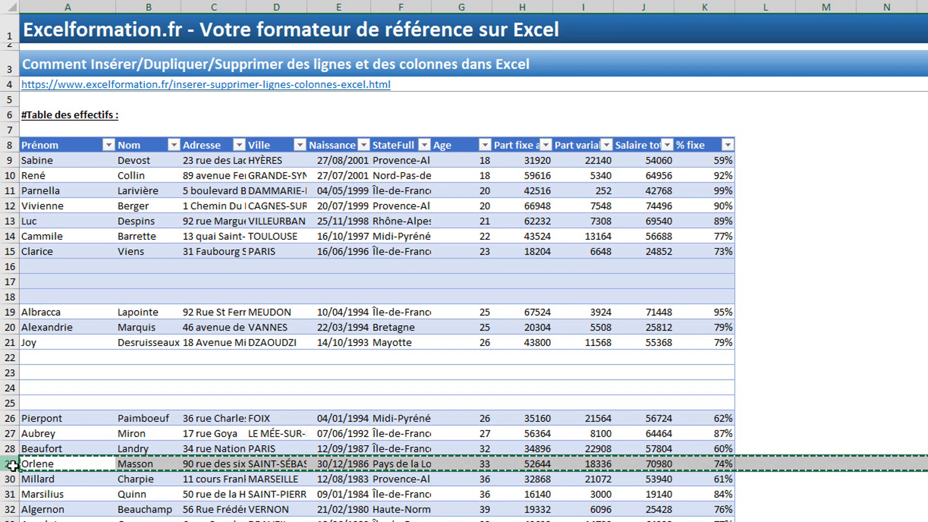
{"action": "key", "text": "Escape"}
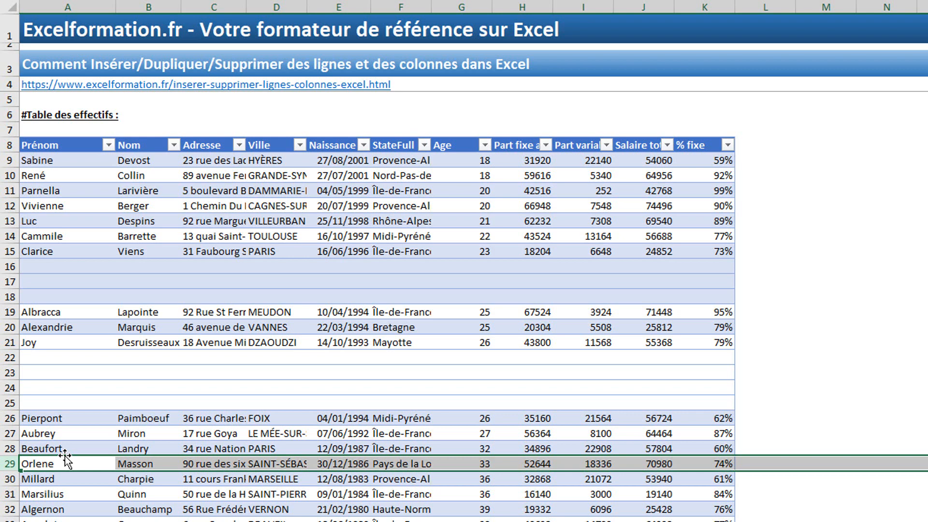
{"action": "left_click_drag", "start_coordinate": [65, 456], "coordinate": [42, 194]}
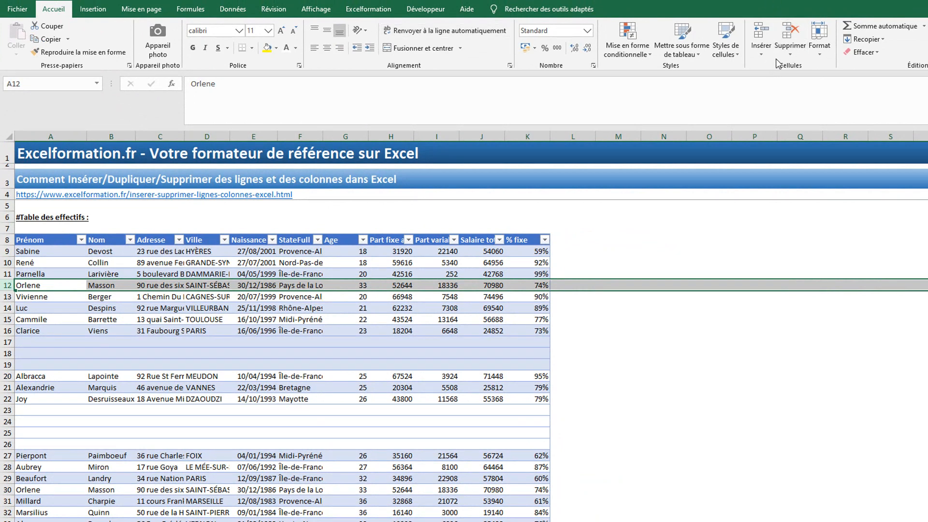
Delete the duplicated row 12 from the sheet.
{"action": "left_click", "coordinate": [791, 53]}
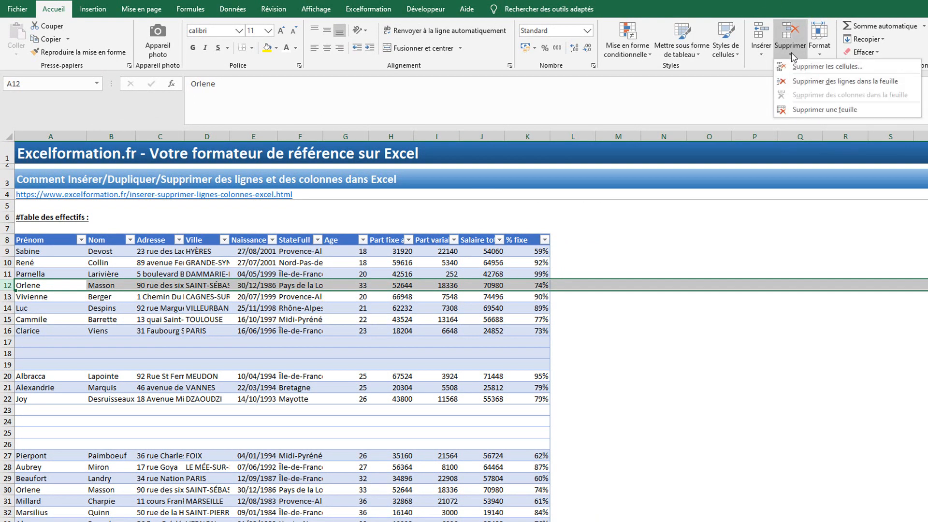
{"action": "left_click", "coordinate": [797, 82]}
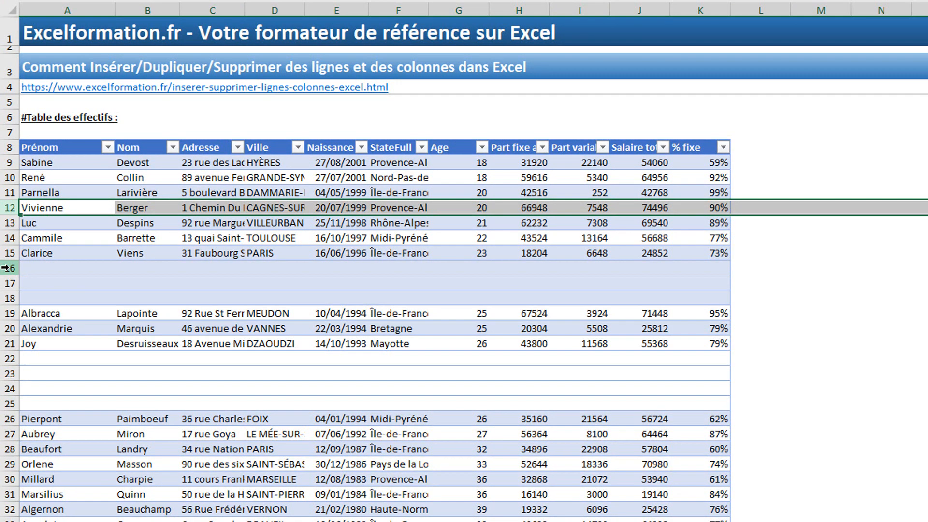
Delete the empty rows 16 to 18 and the remaining empty rows 19 to 22.
{"action": "left_click_drag", "start_coordinate": [6, 268], "coordinate": [3, 297]}
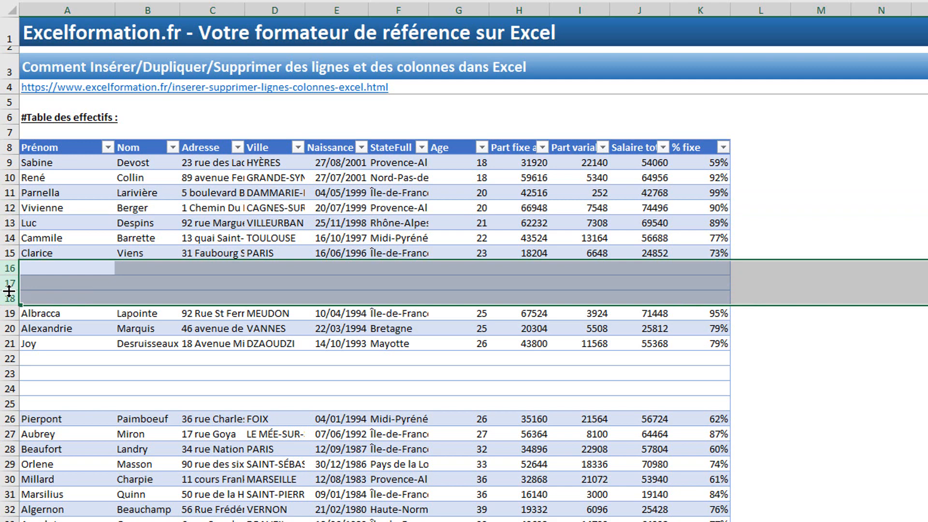
{"action": "right_click", "coordinate": [9, 290]}
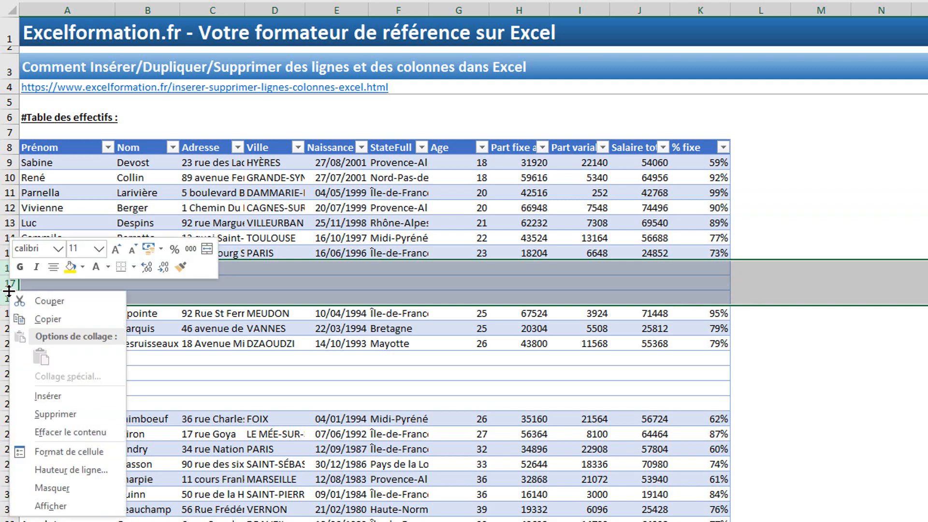
{"action": "left_click", "coordinate": [78, 410]}
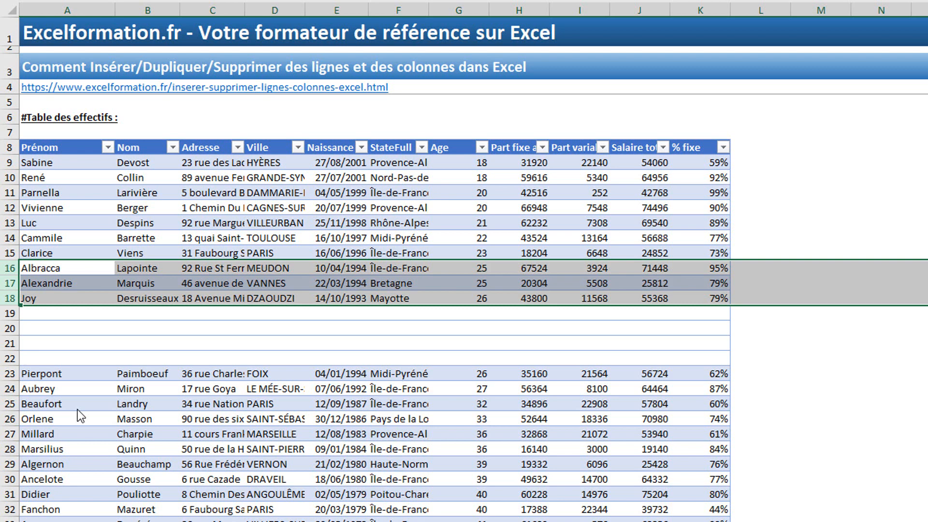
{"action": "left_click_drag", "start_coordinate": [7, 313], "coordinate": [3, 356]}
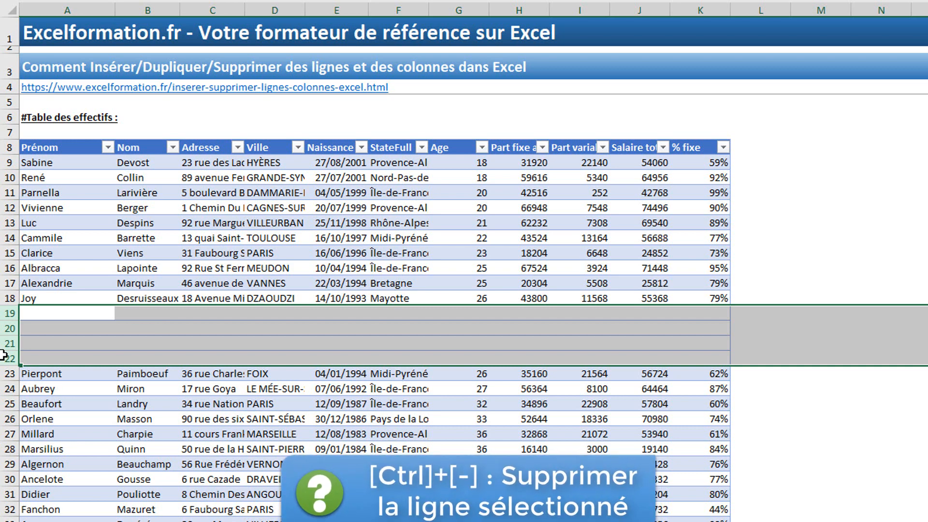
{"action": "key", "text": "ctrl+minus"}
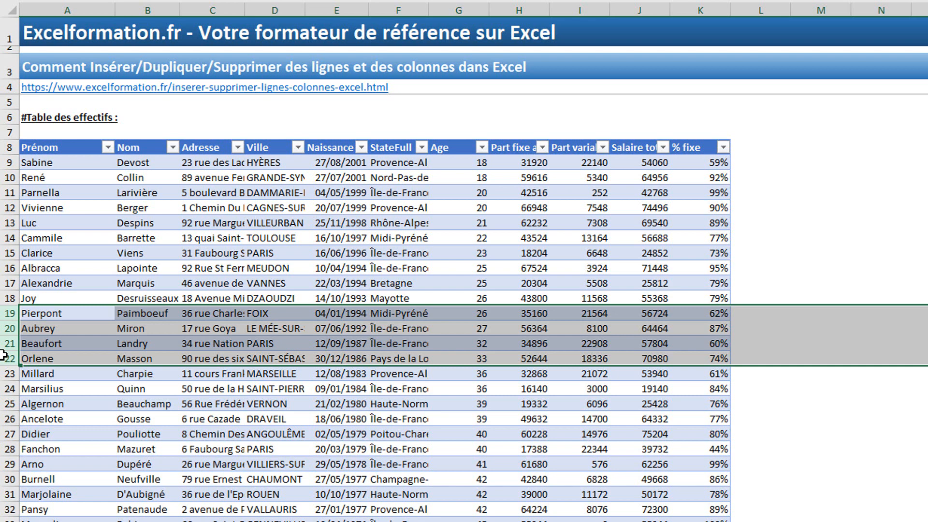
Insert an empty column before the Age column.
{"action": "left_click", "coordinate": [475, 11]}
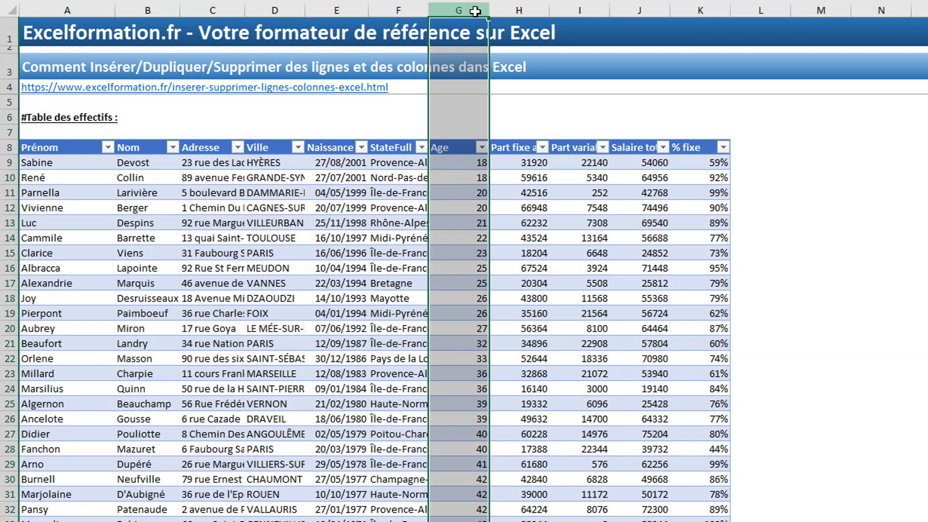
{"action": "key", "text": "ctrl+plus"}
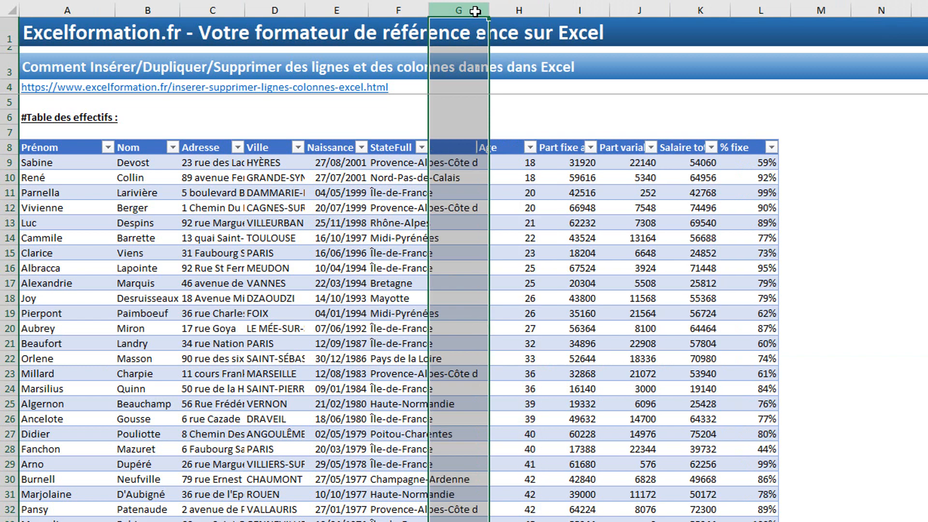
Insert a duplicate of the Part variable column before the Part fixe column and delete that duplicate.
{"action": "left_click", "coordinate": [623, 7]}
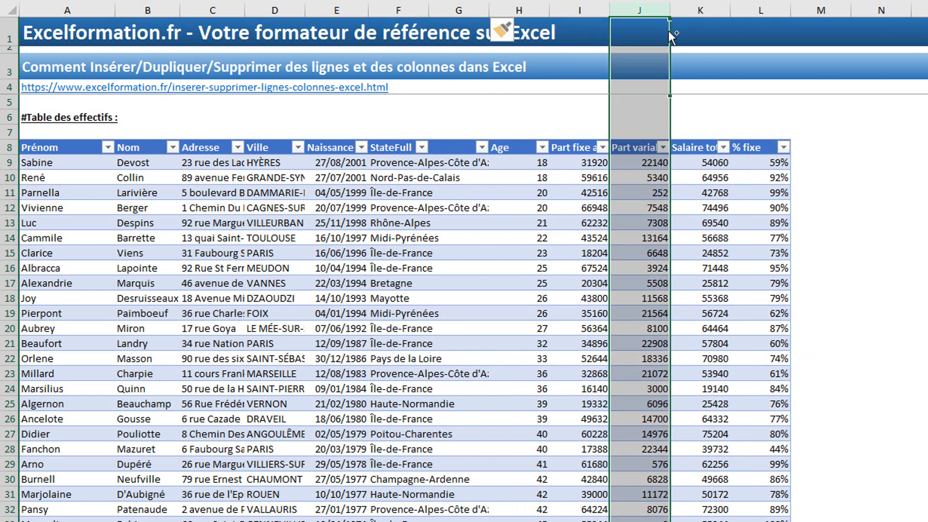
{"action": "left_click_drag", "start_coordinate": [669, 31], "coordinate": [557, 31]}
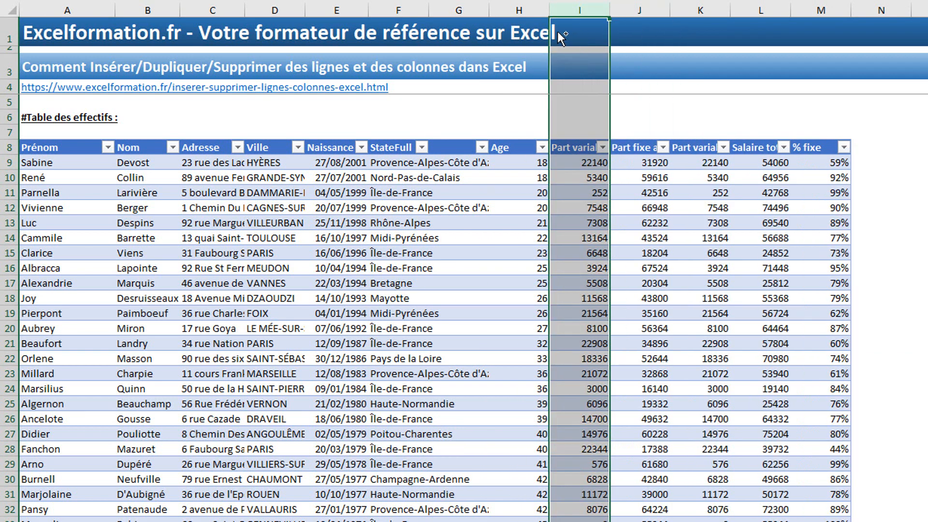
{"action": "key", "text": "ctrl+minus"}
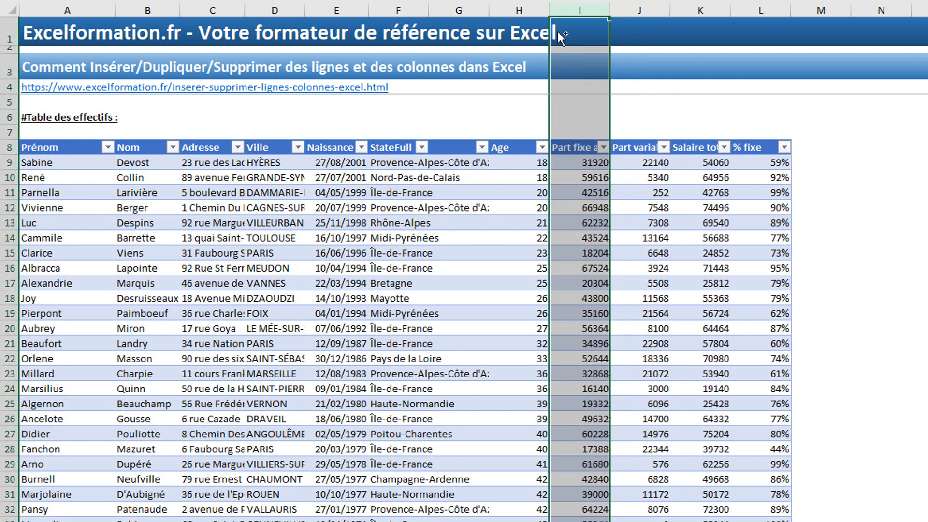
Delete the Part fixe column between the Age and Part variable columns.
{"action": "left_click", "coordinate": [638, 7]}
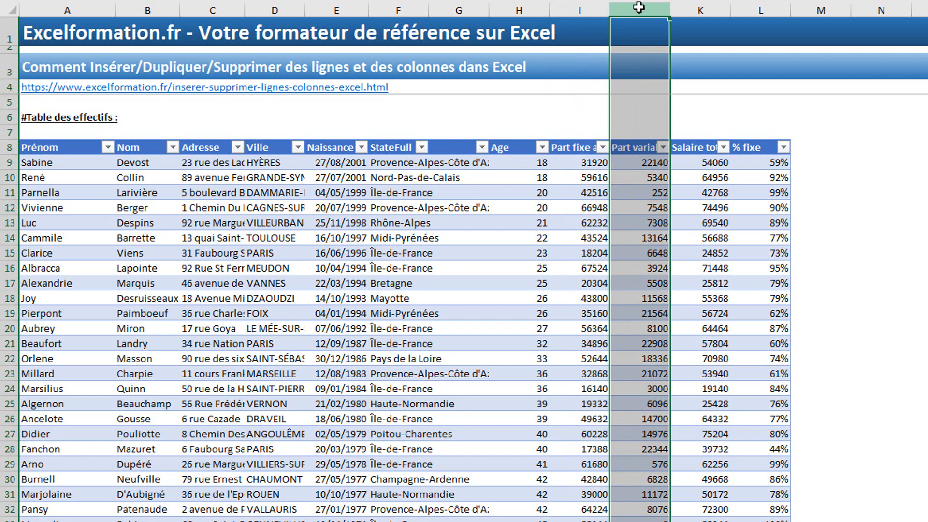
{"action": "left_click_drag", "start_coordinate": [638, 7], "coordinate": [594, 9]}
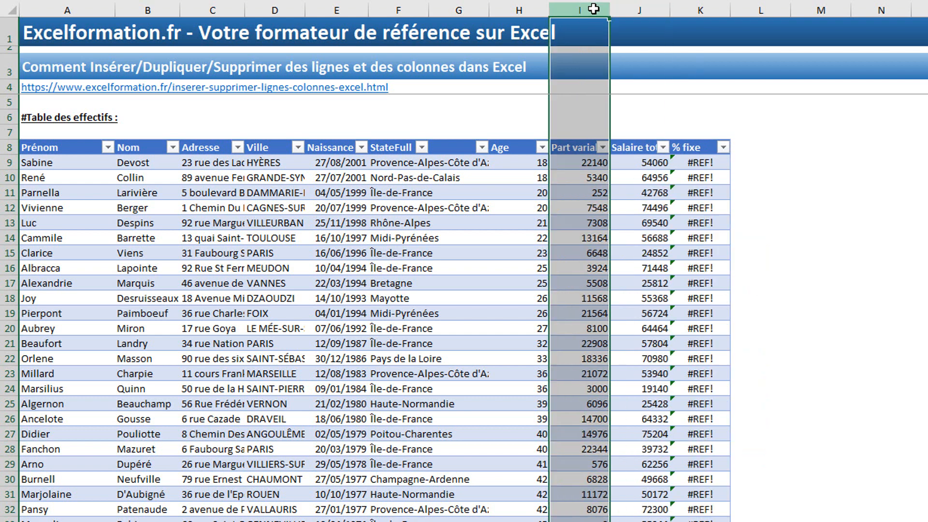